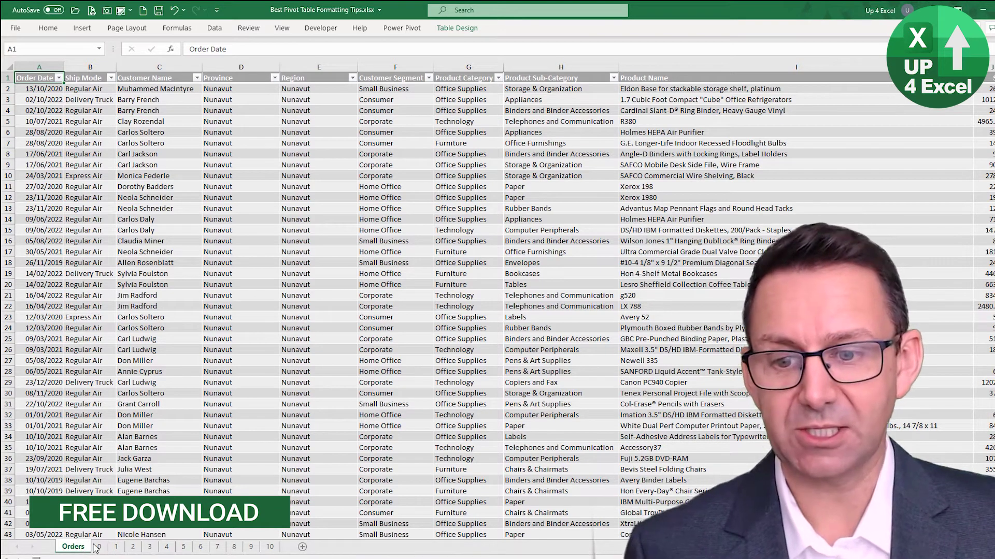
# Step: Switch from the Orders sheet to the sheet holding the regional sales and profit pivot table
pyautogui.click(97, 547)
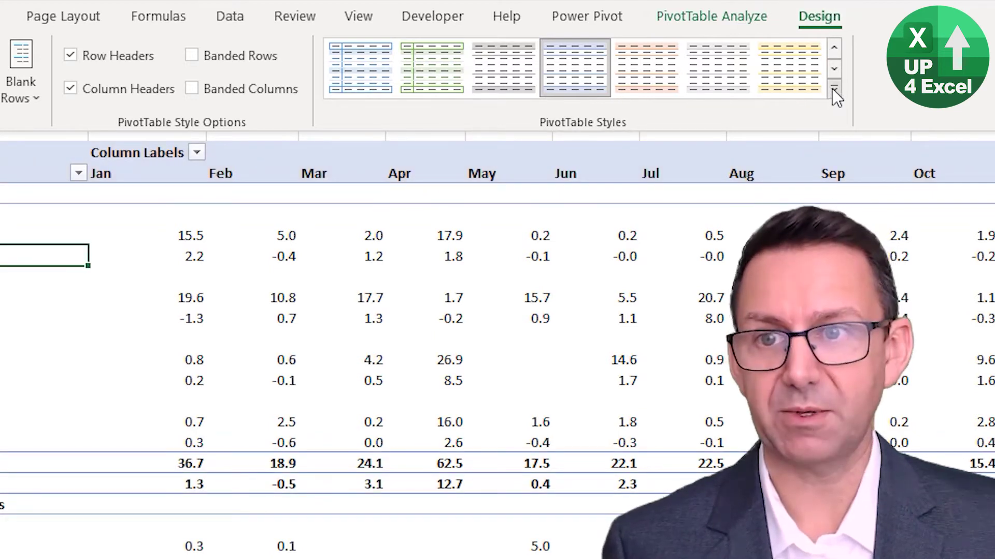
# Step: Apply White, Pivot Style Medium 1 and check the Northwest Territories and Atlantic Sales rows
pyautogui.click(833, 89)
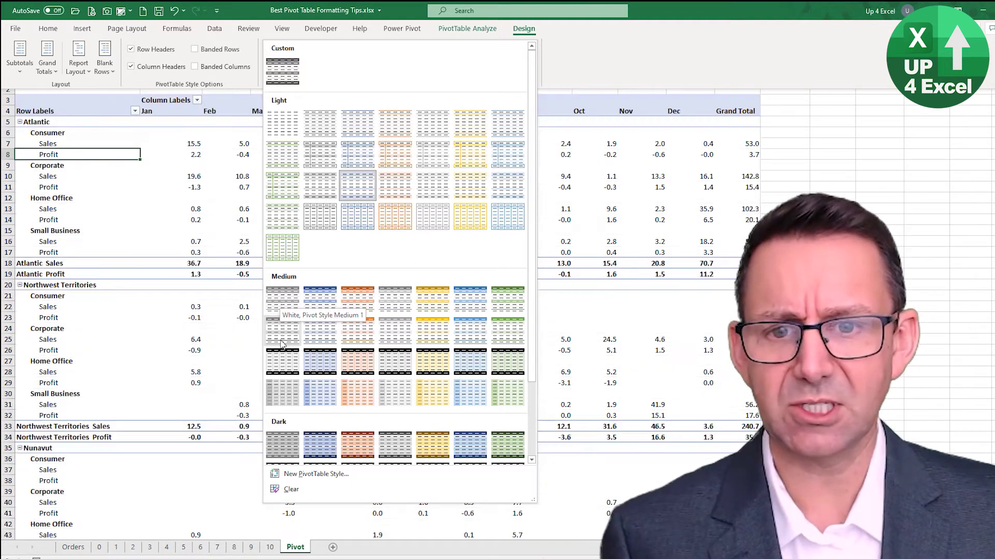
pyautogui.click(288, 303)
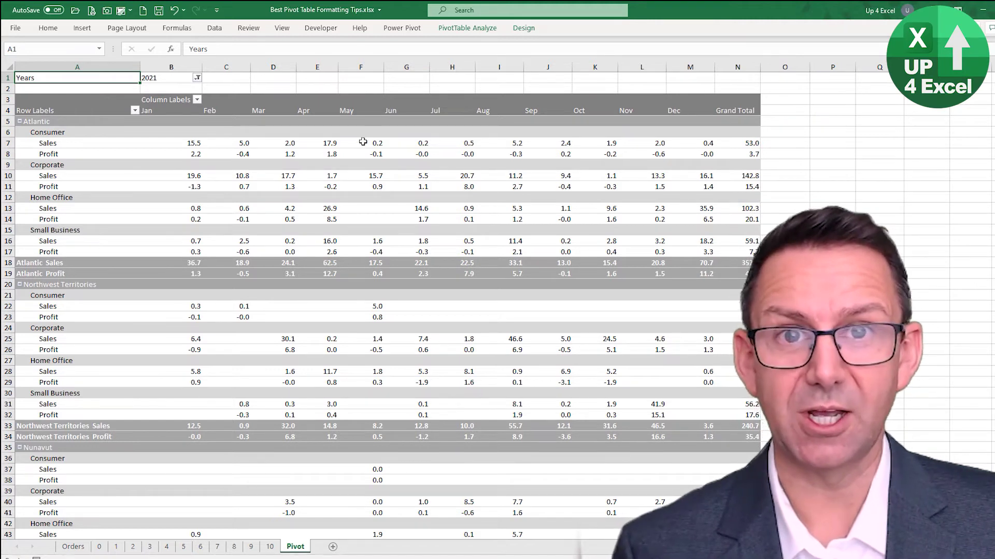
pyautogui.click(524, 28)
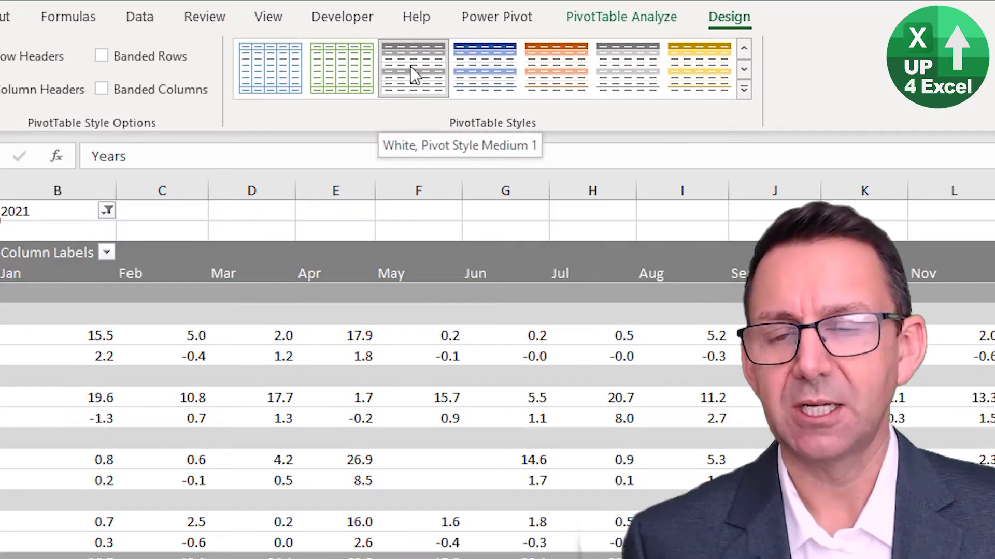
pyautogui.click(410, 66)
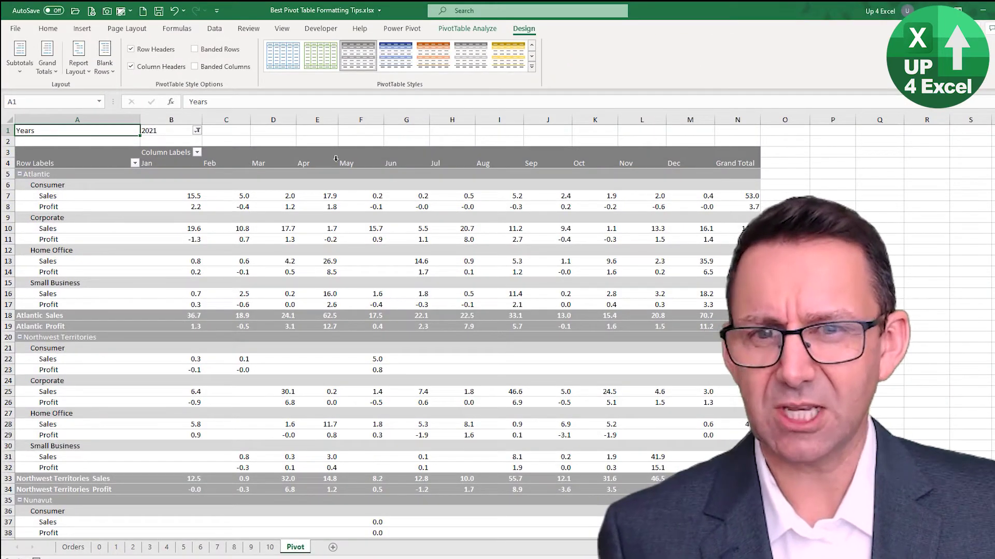
pyautogui.click(32, 337)
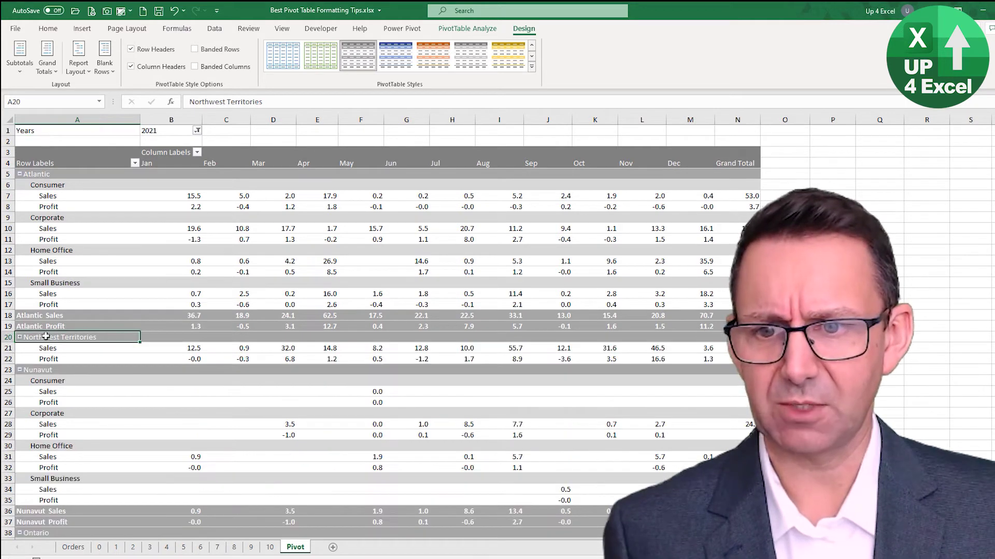
pyautogui.click(93, 316)
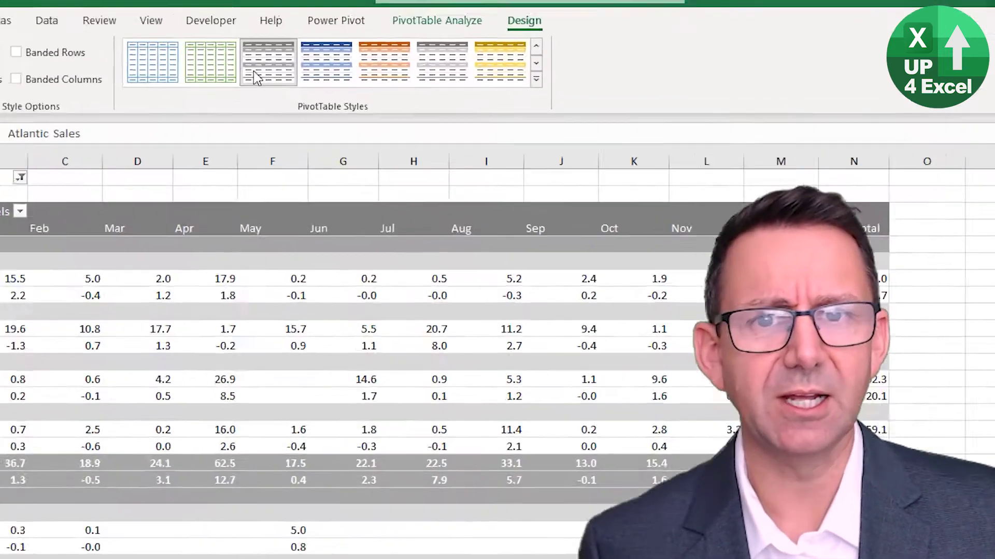
# Step: Duplicate Pivot Style Medium 1 as PivotStyleMedium1 3 and select its Header Row element
pyautogui.rightClick(254, 76)
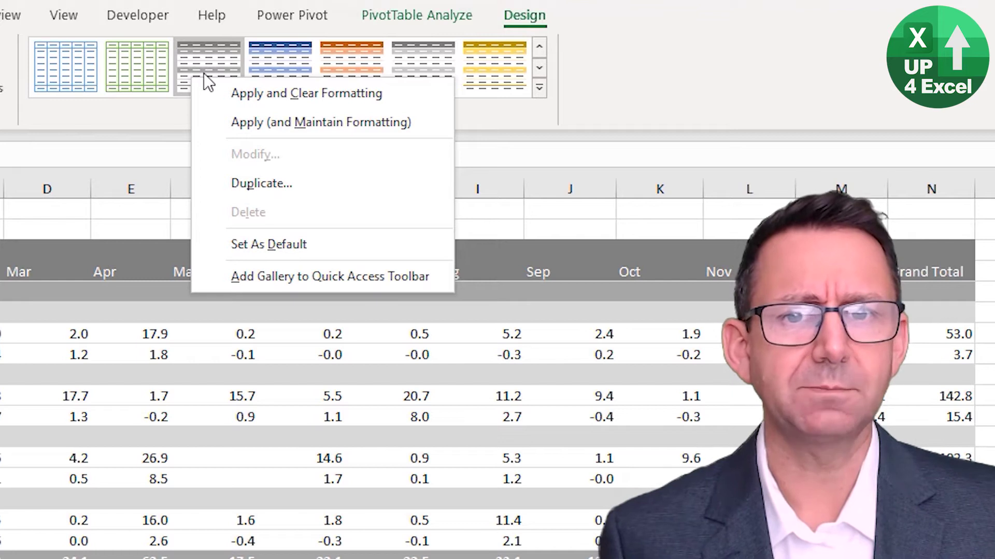
pyautogui.click(304, 183)
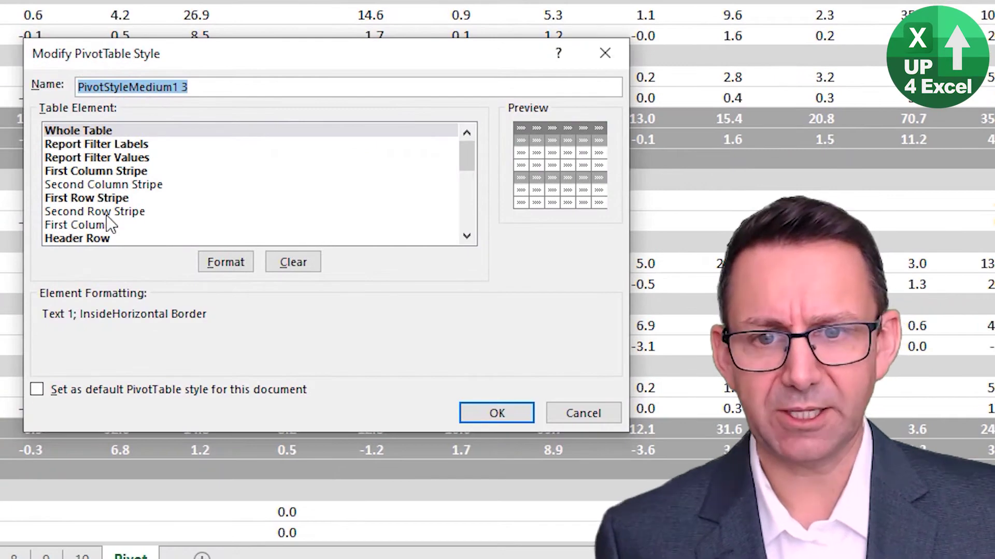
pyautogui.moveTo(220, 58); pyautogui.dragTo(197, 0)
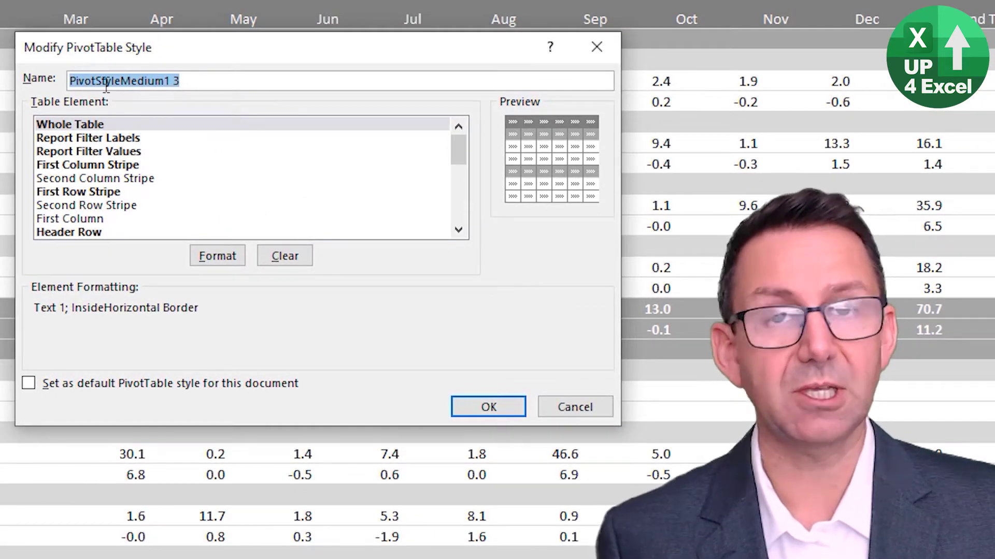
pyautogui.click(204, 76)
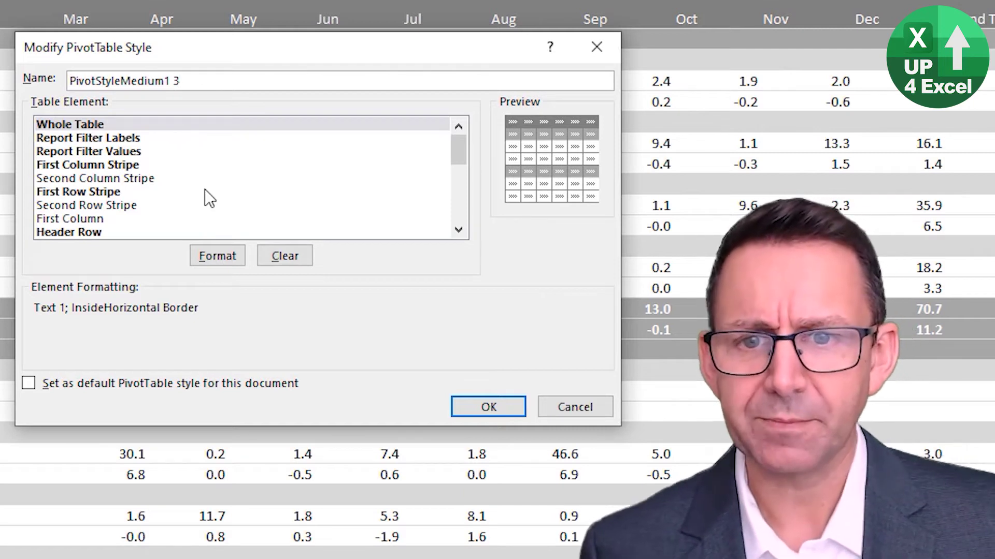
pyautogui.click(89, 232)
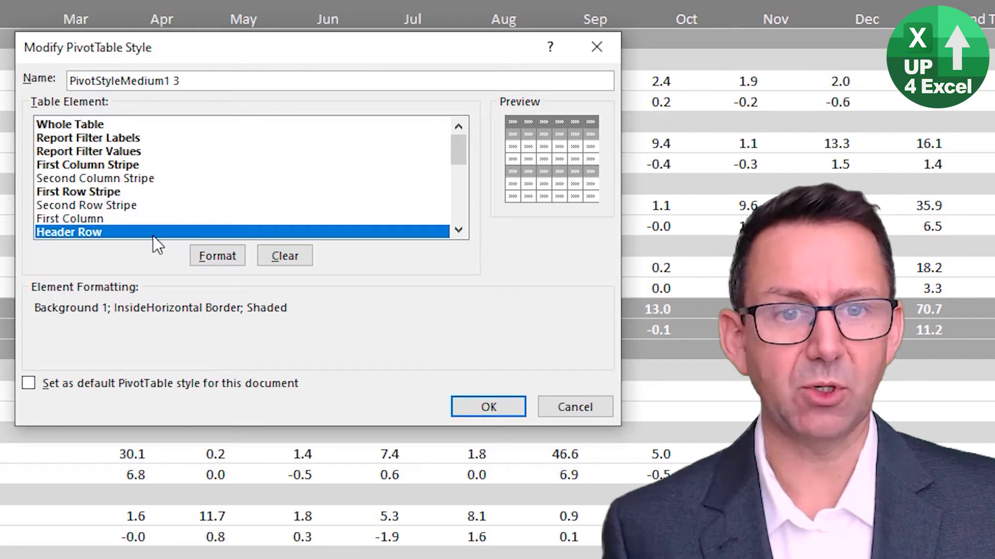
# Step: Give the style's header row a dark grey fill and a new font colour, then save
pyautogui.click(216, 256)
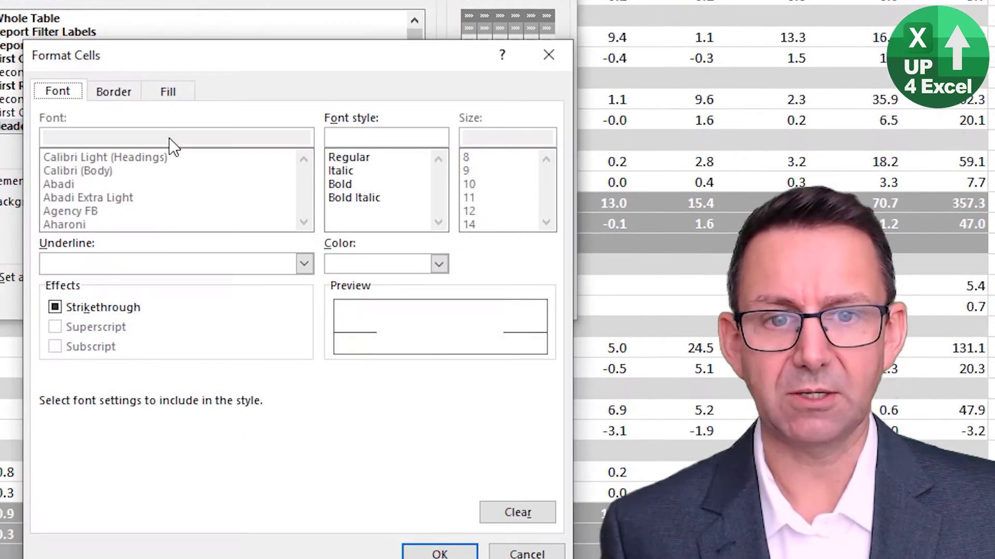
pyautogui.click(157, 65)
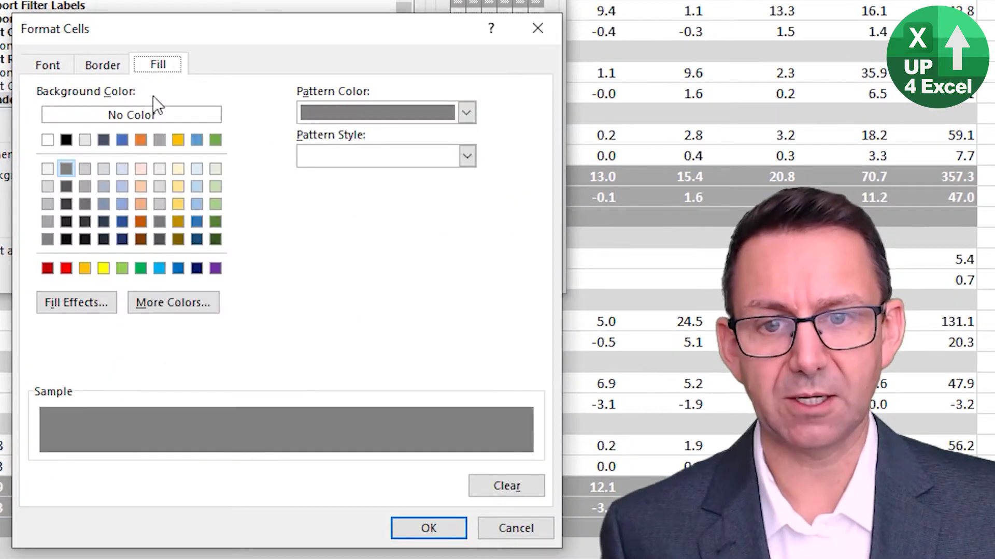
pyautogui.click(66, 187)
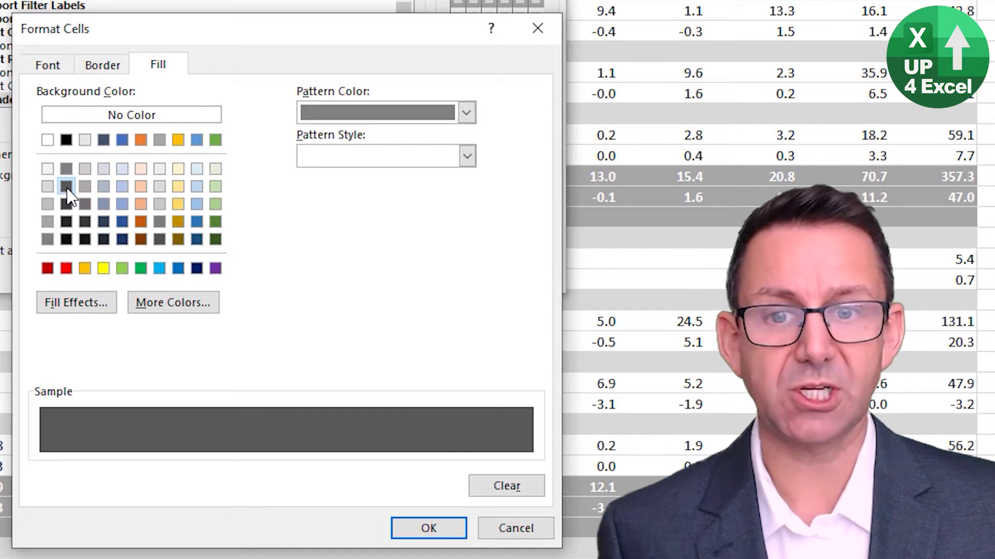
pyautogui.click(51, 57)
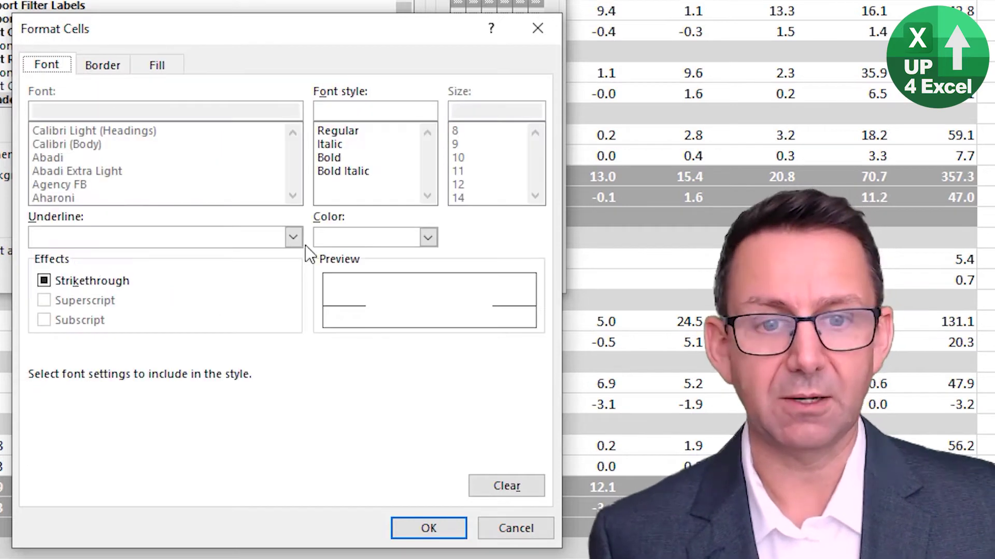
pyautogui.click(429, 239)
pyautogui.click(327, 319)
pyautogui.click(428, 528)
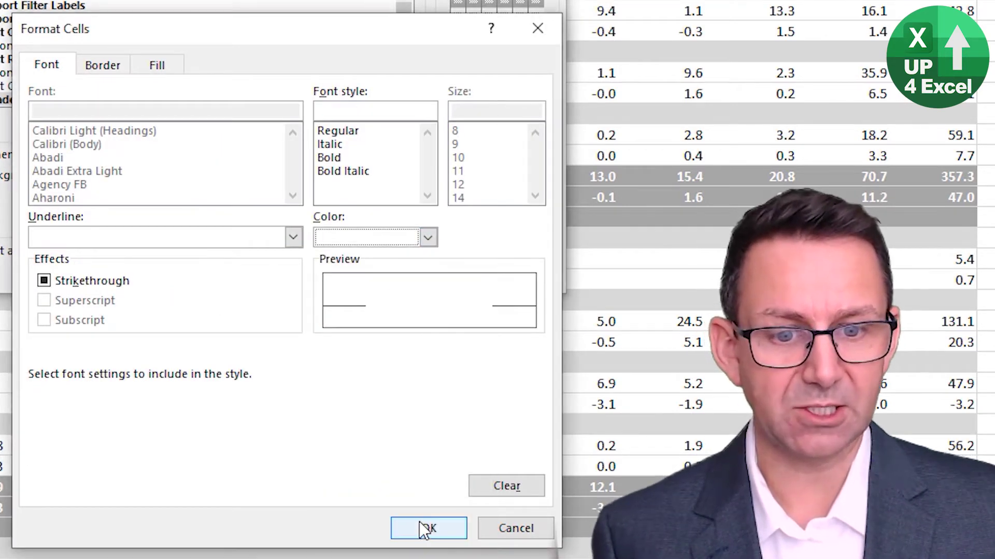
pyautogui.click(516, 412)
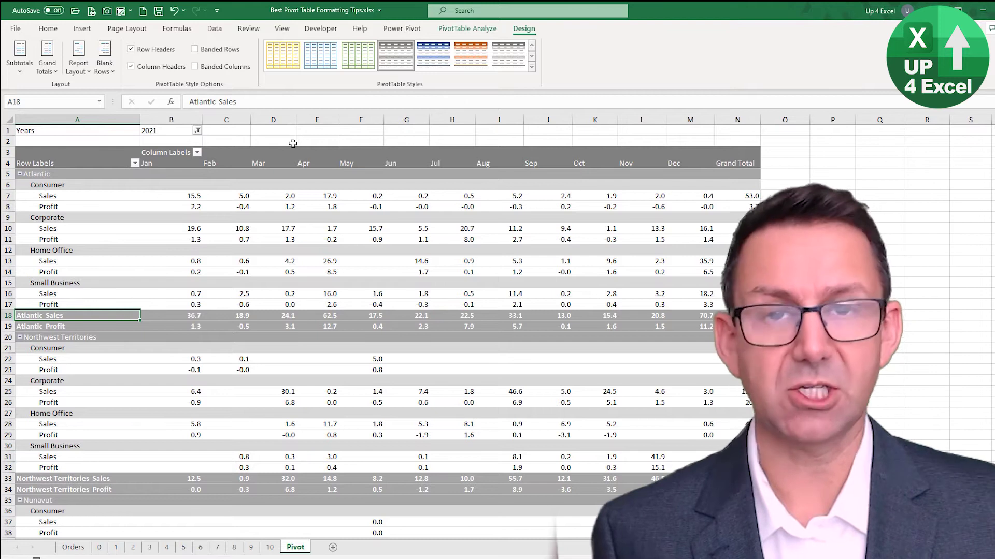
# Step: Apply the custom PivotStyleMedium1 3 style from the gallery's Custom group
pyautogui.click(531, 67)
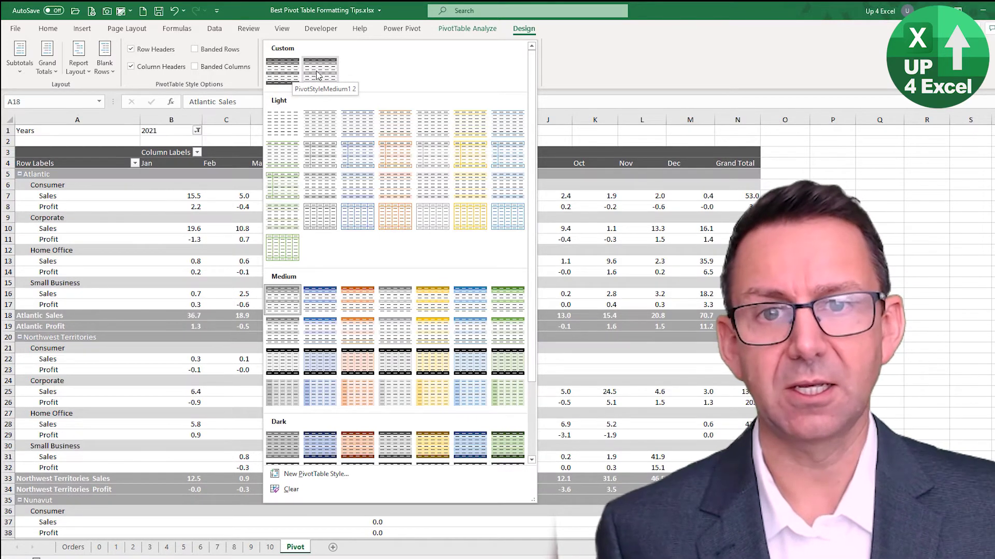
pyautogui.click(317, 76)
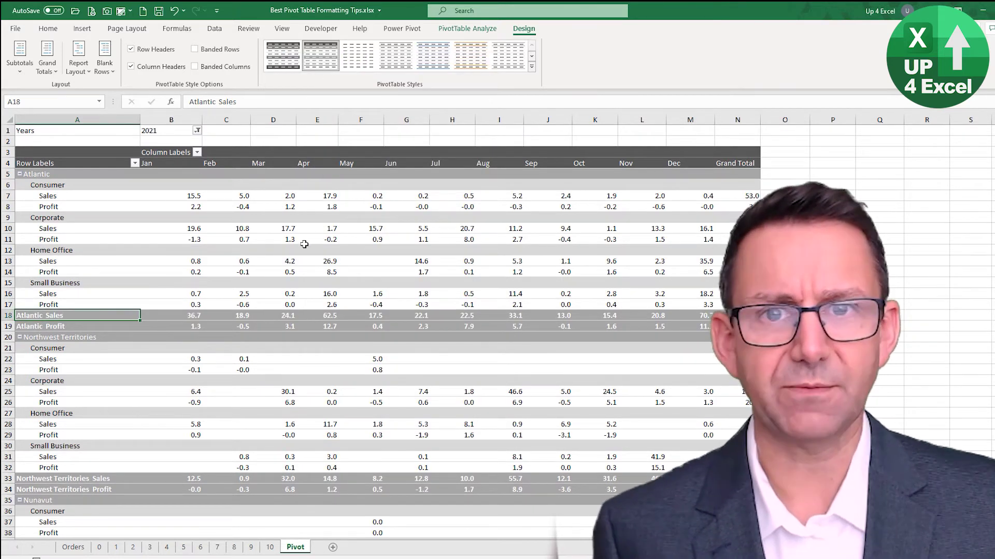
# Step: Open the custom style for modification and select its Row Subheading 1 element
pyautogui.rightClick(322, 61)
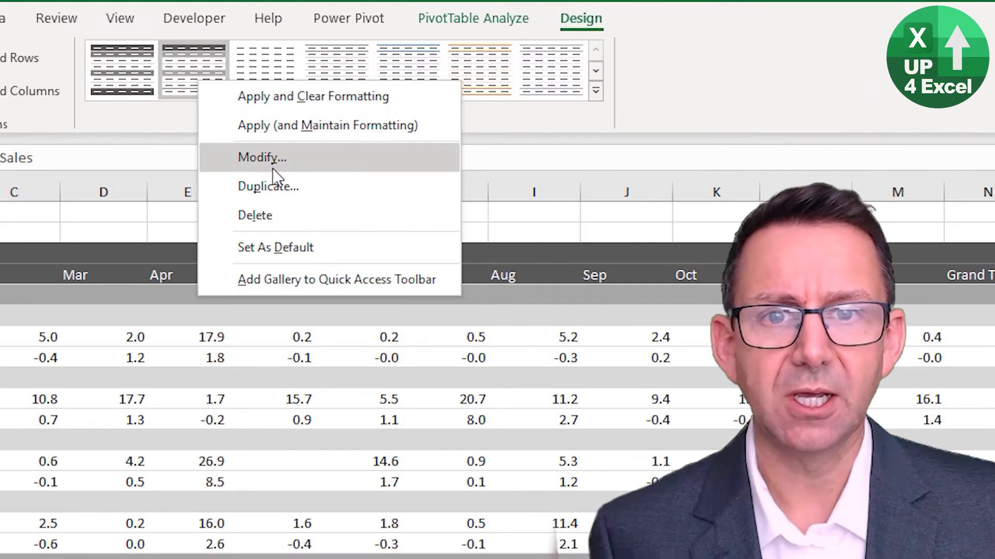
pyautogui.click(283, 161)
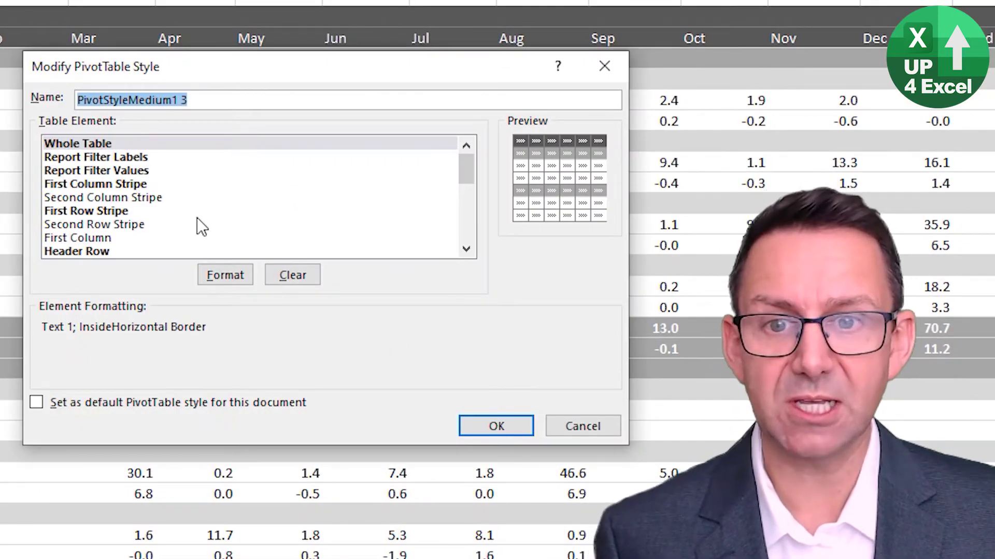
pyautogui.scroll(-3, 114, 244)
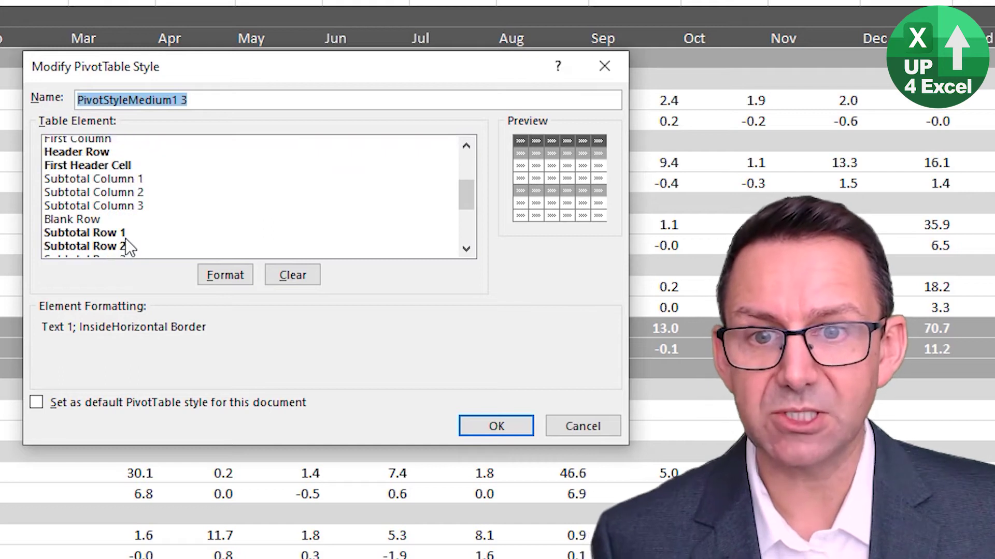
pyautogui.scroll(-2, 200, 237)
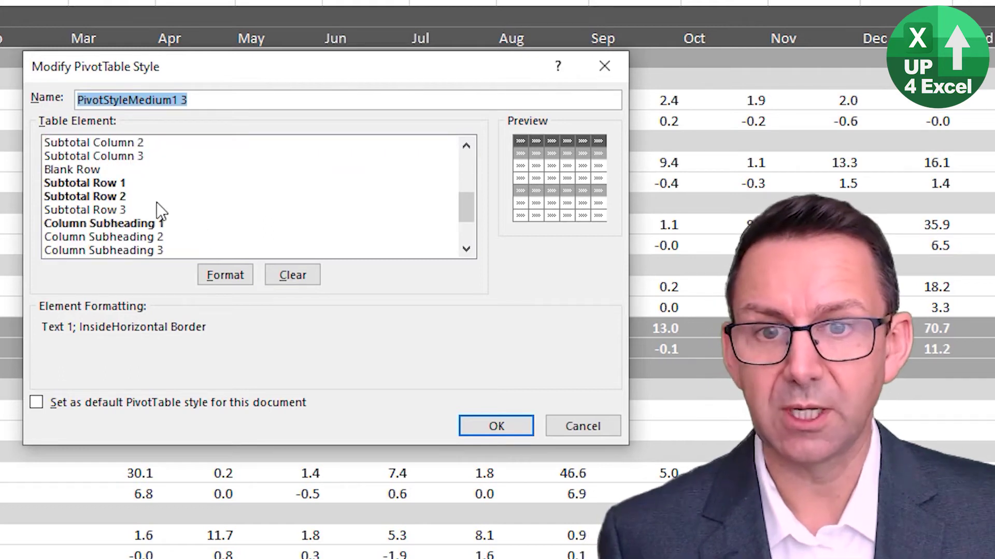
pyautogui.click(158, 226)
pyautogui.scroll(-2, 156, 228)
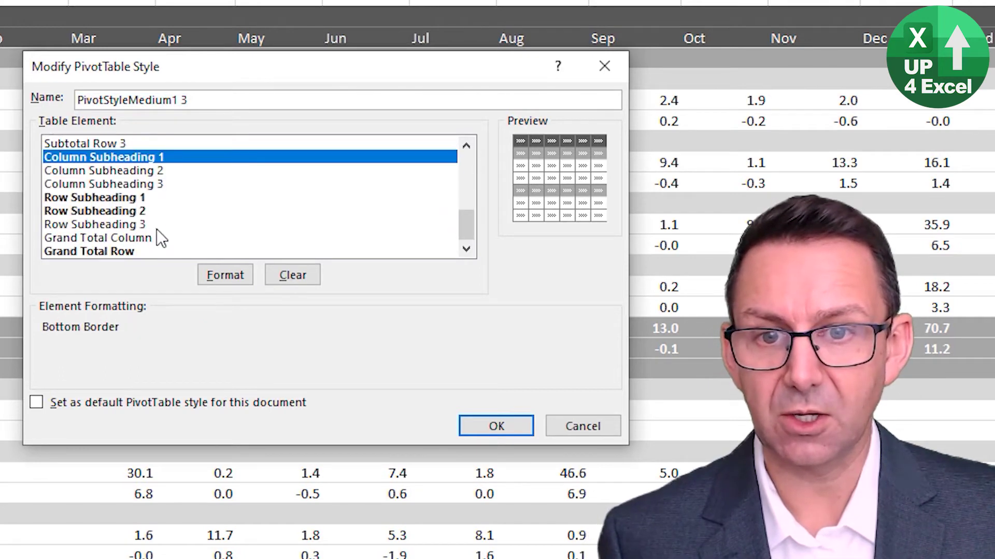
pyautogui.click(102, 199)
# Step: Give Row Subheading 1 a grey fill and save the custom style
pyautogui.click(235, 278)
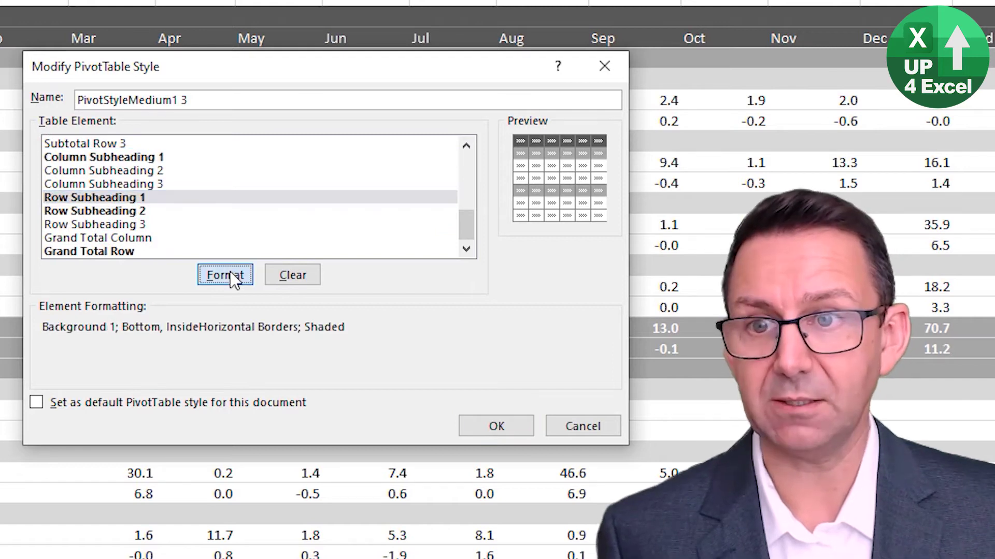
pyautogui.click(152, 65)
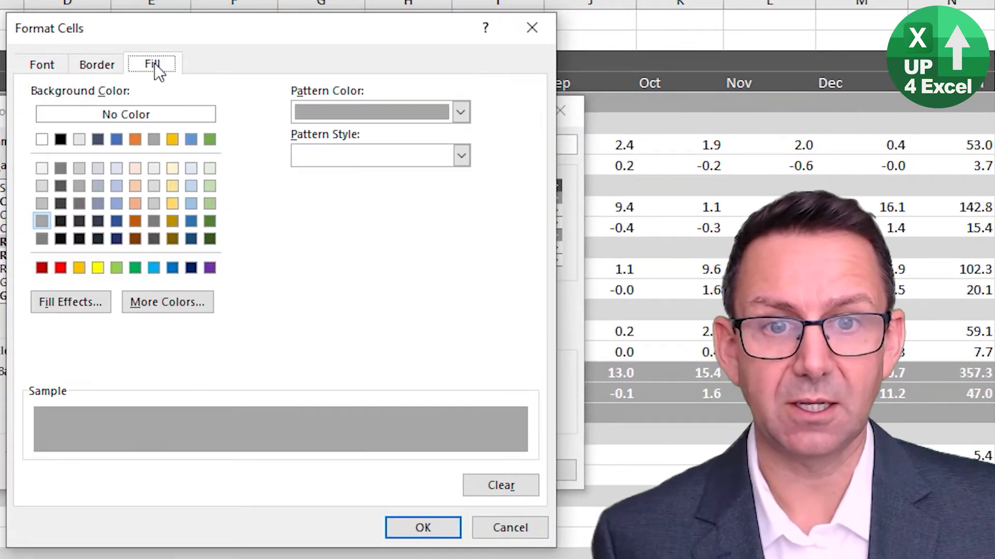
pyautogui.click(42, 237)
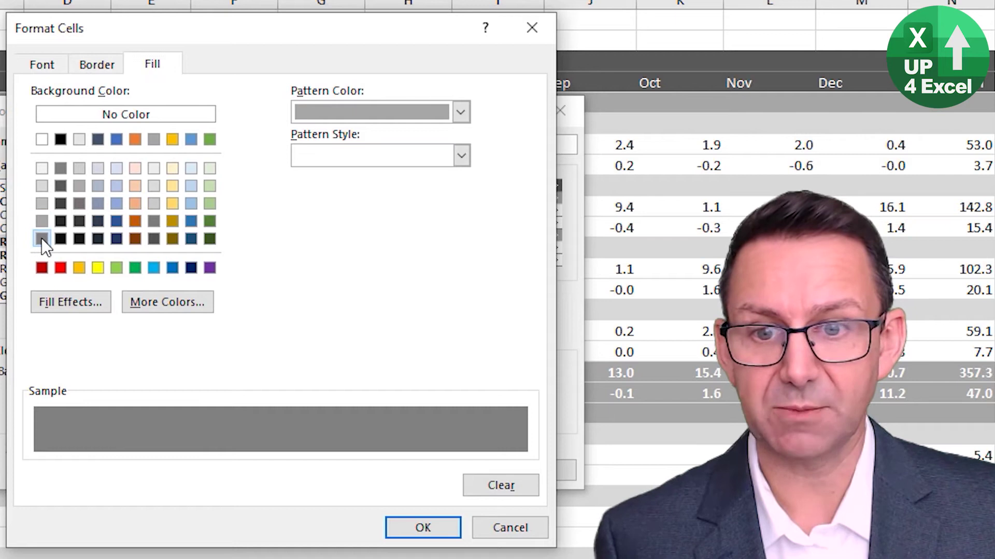
pyautogui.click(425, 523)
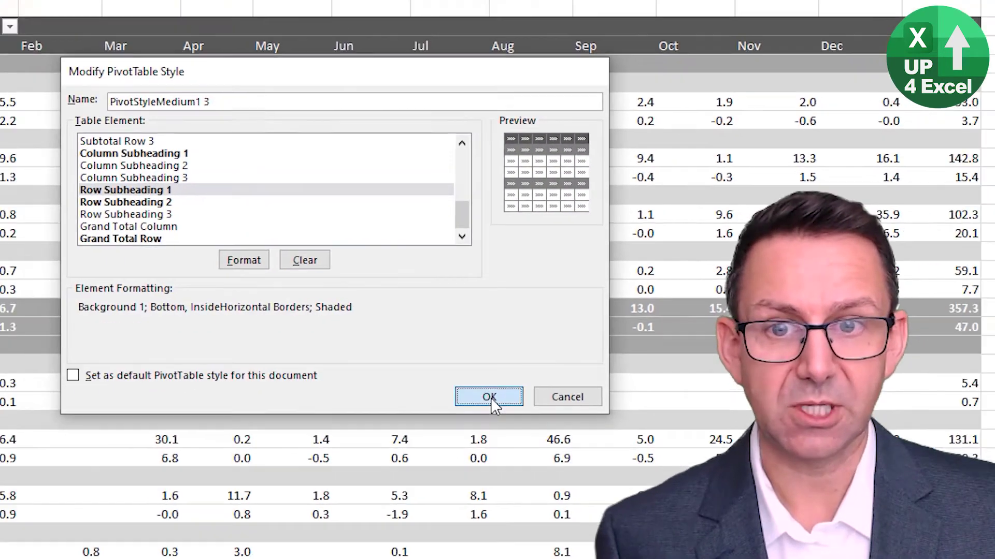
pyautogui.click(493, 404)
pyautogui.click(46, 337)
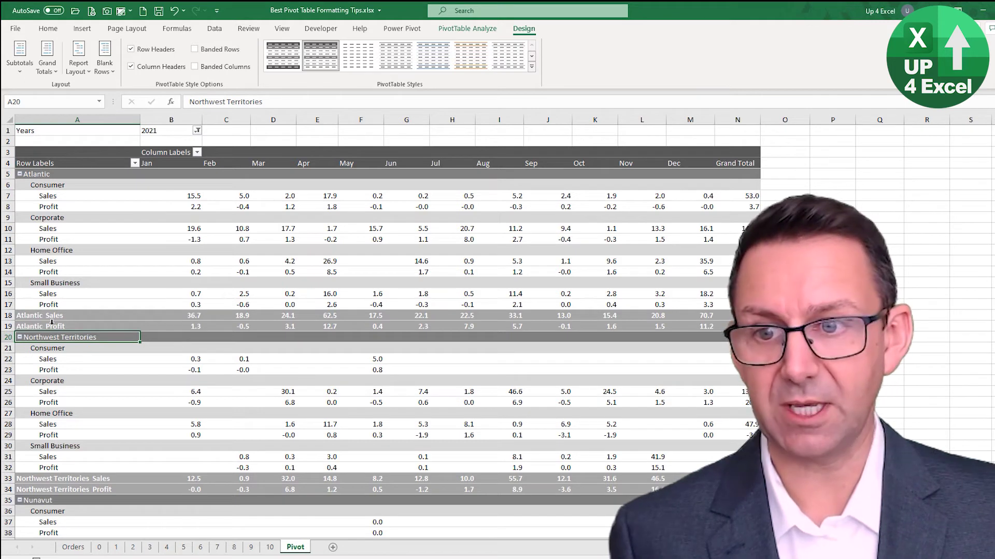
# Step: Open the custom style for modification and select its Grand Total Row element
pyautogui.click(52, 322)
pyautogui.click(62, 337)
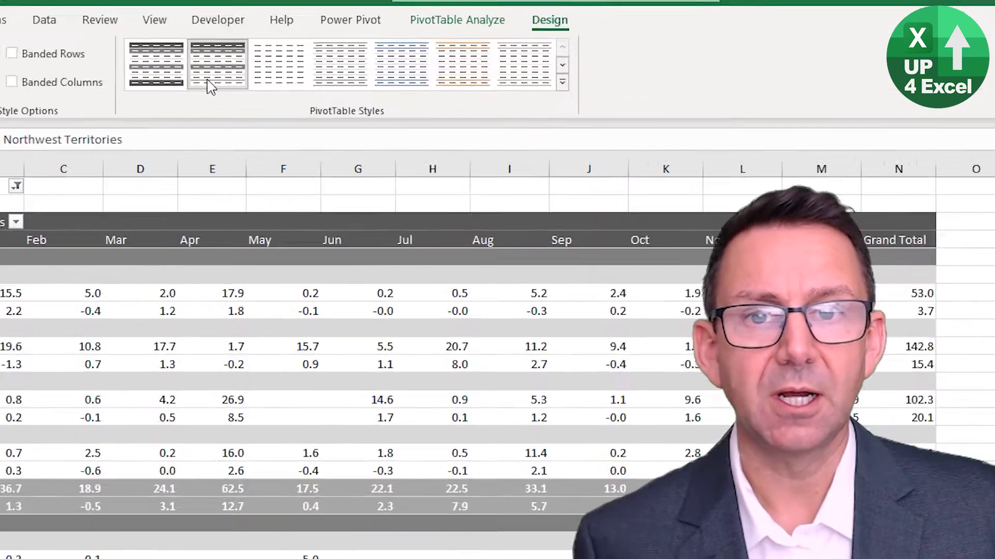
pyautogui.rightClick(210, 87)
pyautogui.click(254, 171)
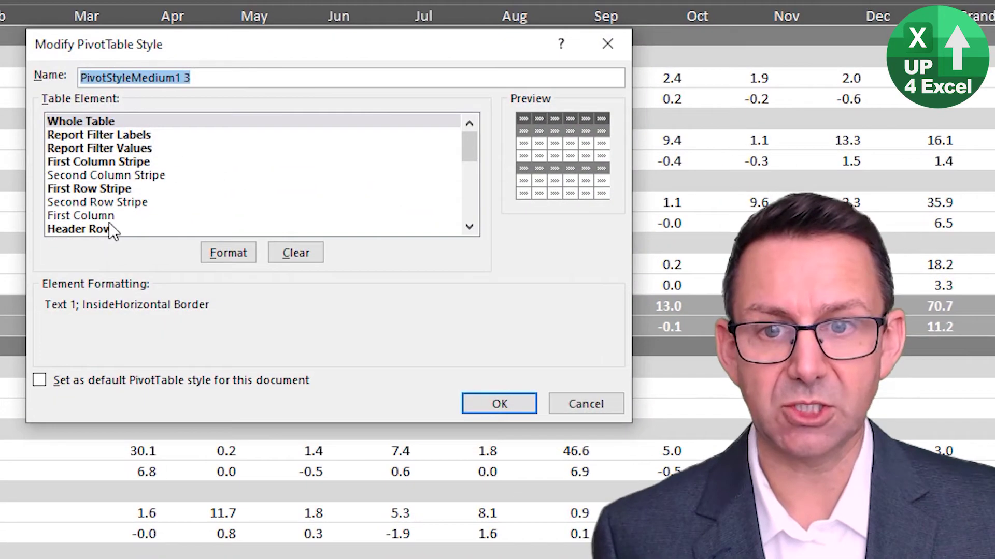
pyautogui.scroll(-5, 129, 206)
pyautogui.click(139, 224)
# Step: Format the Grand Total Row with a dark grey fill and white text, and save
pyautogui.click(228, 254)
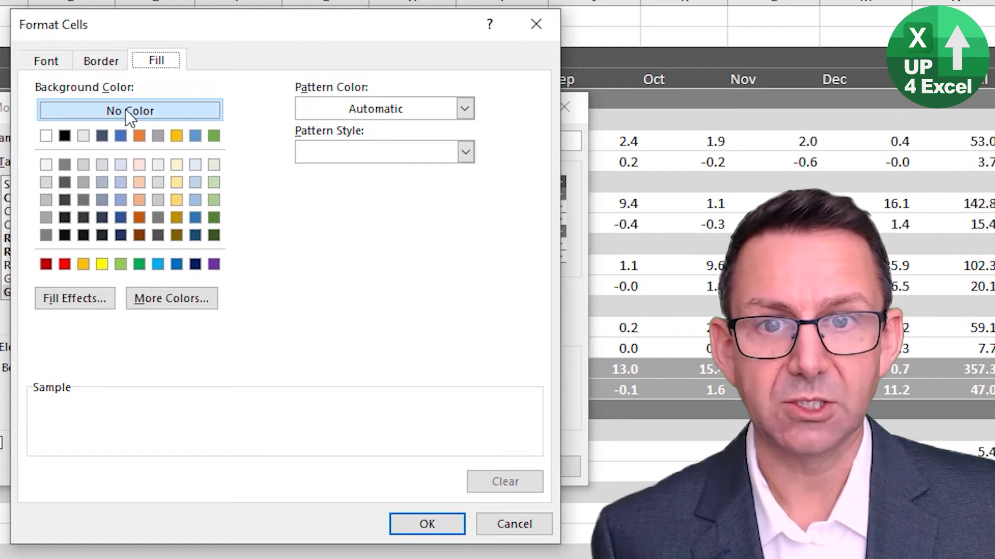
pyautogui.click(66, 182)
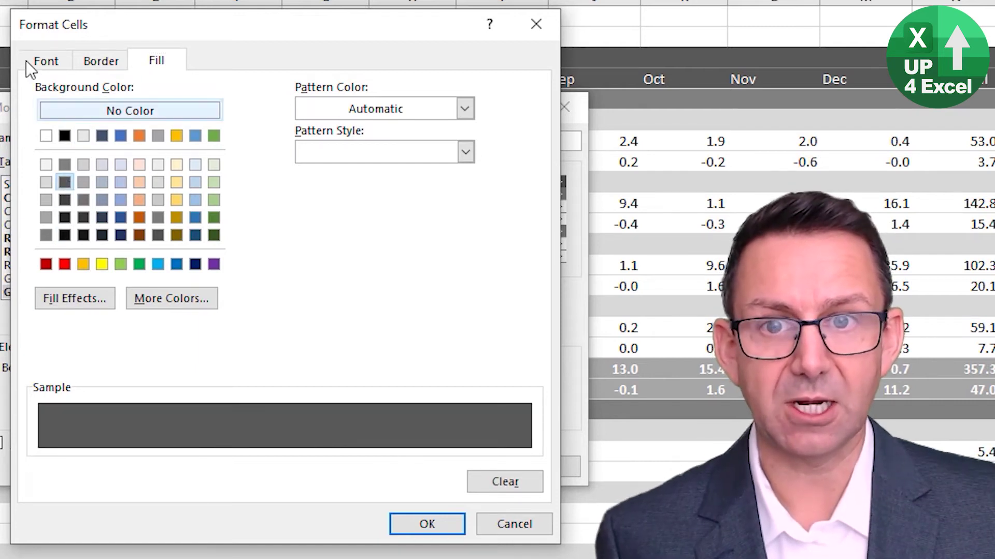
pyautogui.click(44, 62)
pyautogui.click(426, 234)
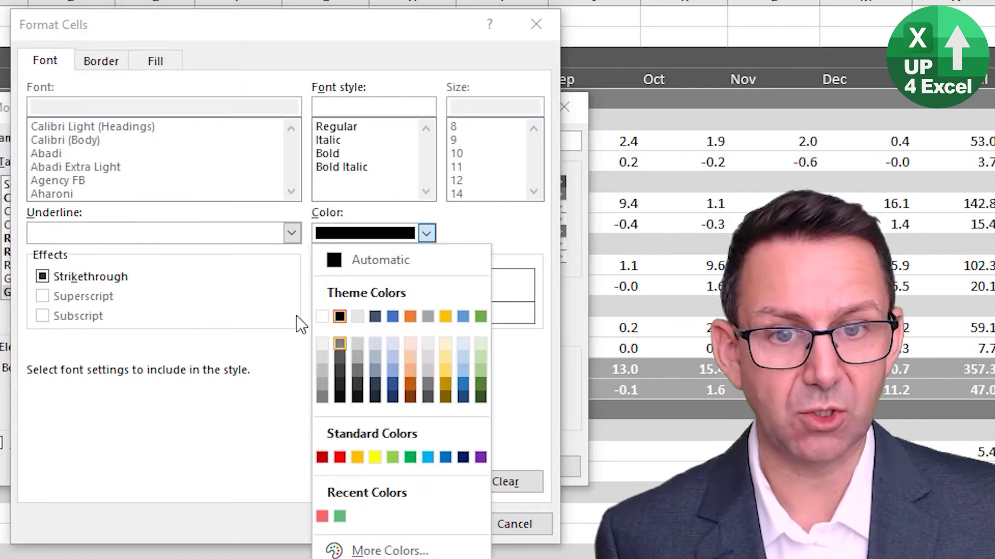
pyautogui.click(329, 315)
pyautogui.click(426, 525)
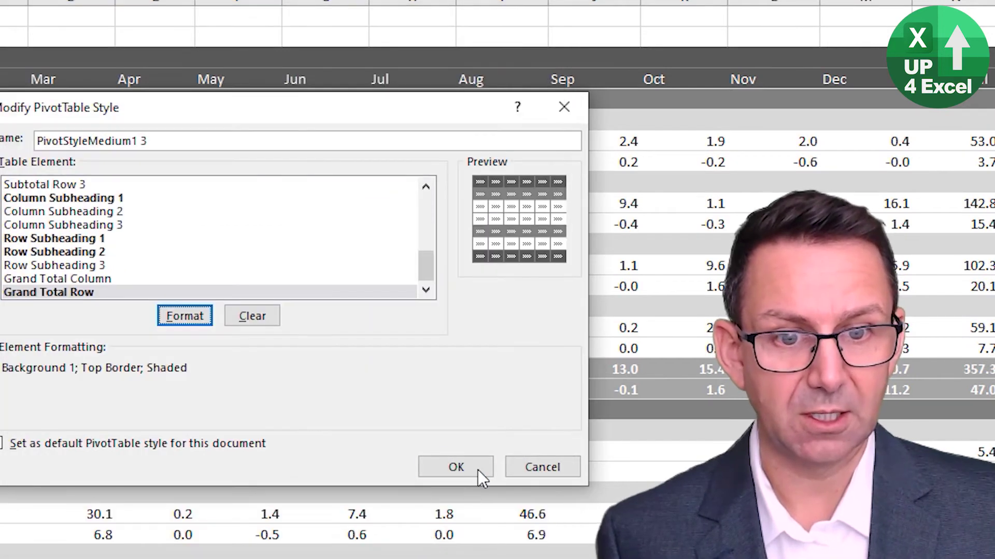
pyautogui.click(469, 473)
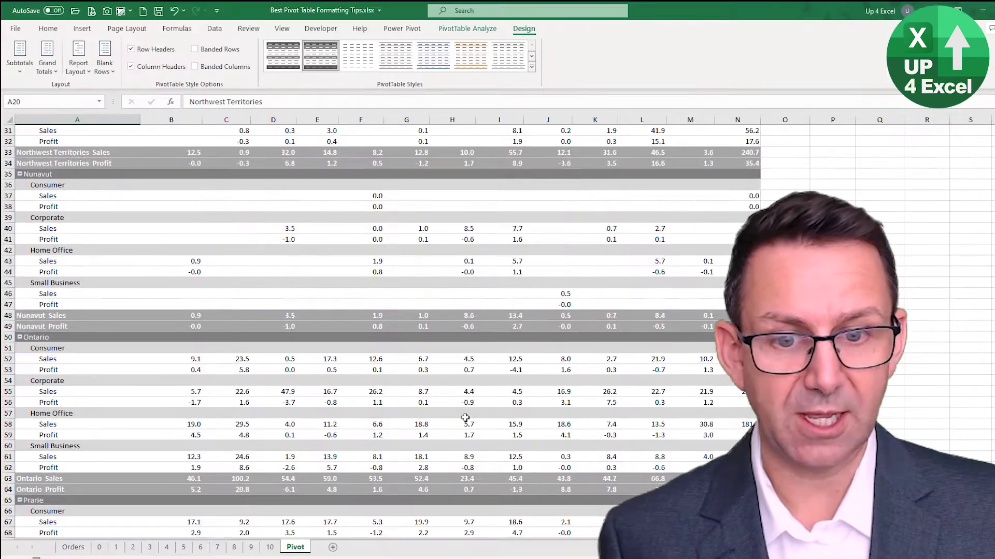
pyautogui.scroll(-20, 465, 417)
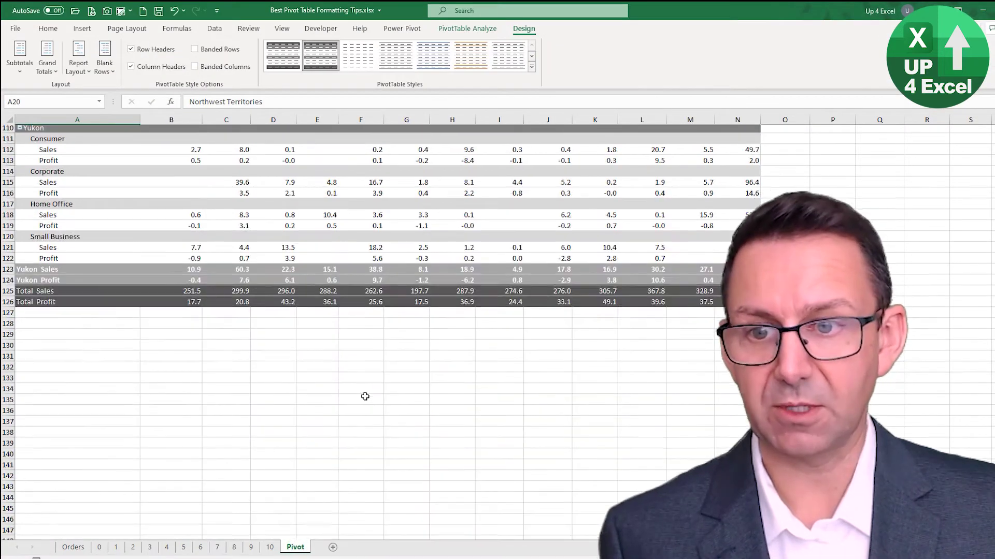
pyautogui.click(286, 317)
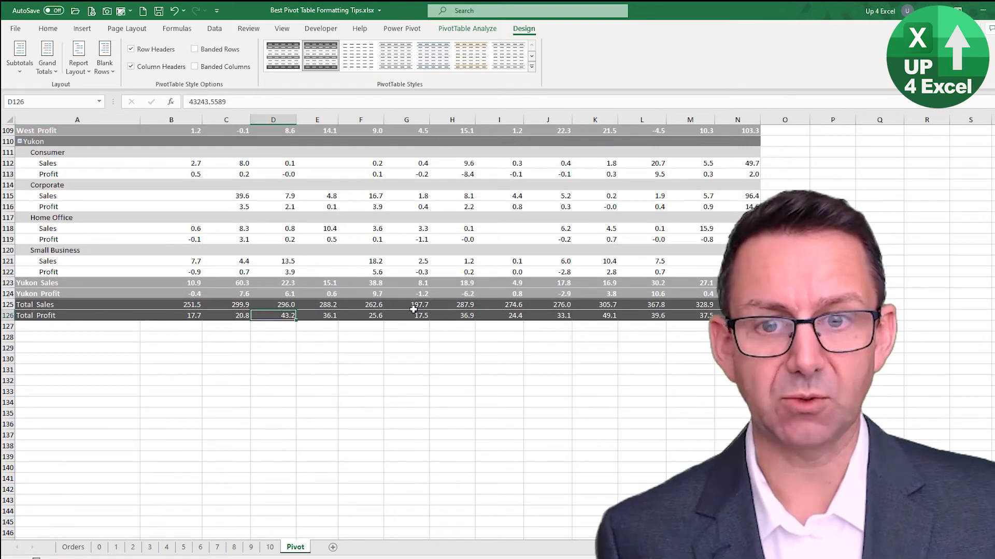
pyautogui.click(655, 305)
pyautogui.click(49, 308)
pyautogui.scroll(20, 275, 284)
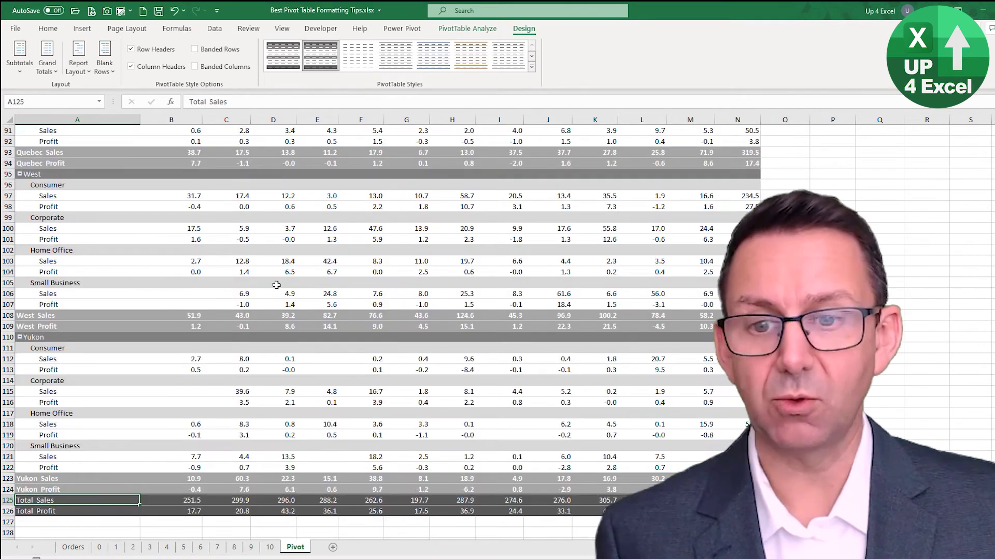
pyautogui.scroll(14, 282, 292)
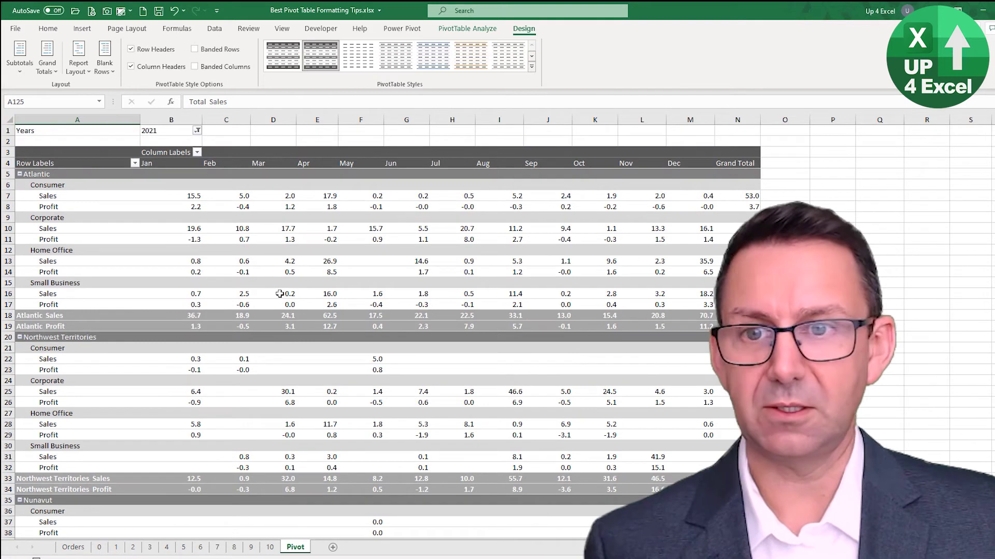
pyautogui.click(103, 129)
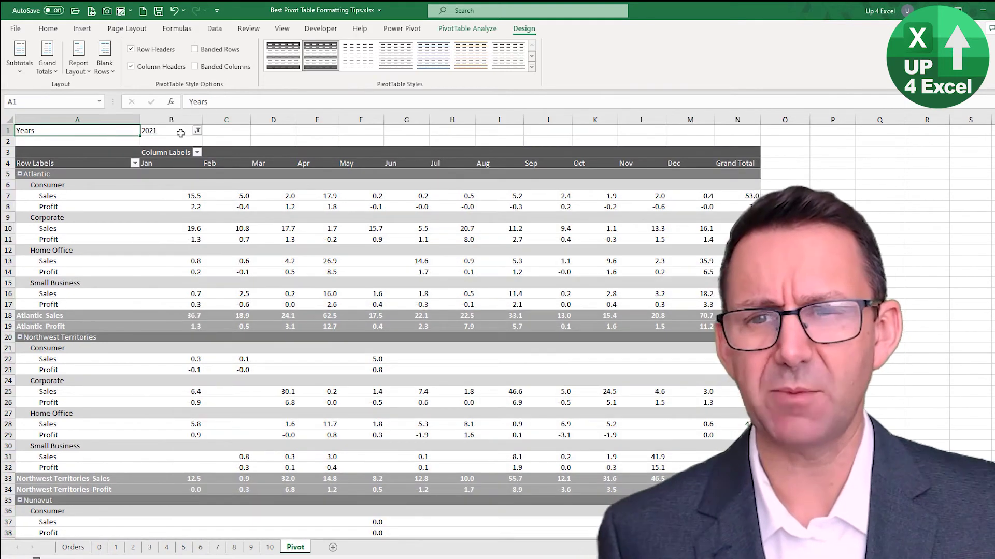
# Step: Give Report Filter Labels a dark grey fill and white font in the custom style
pyautogui.rightClick(308, 61)
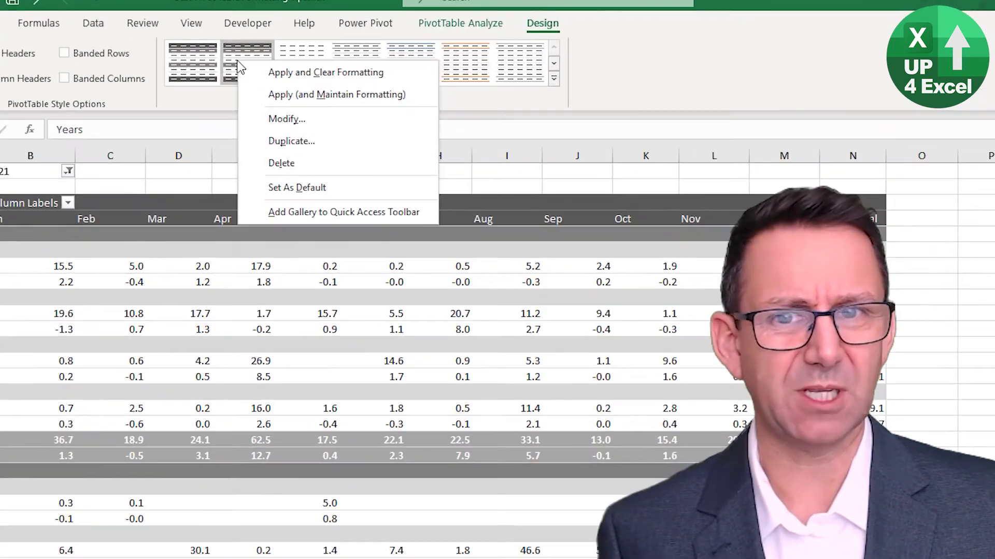
pyautogui.click(331, 98)
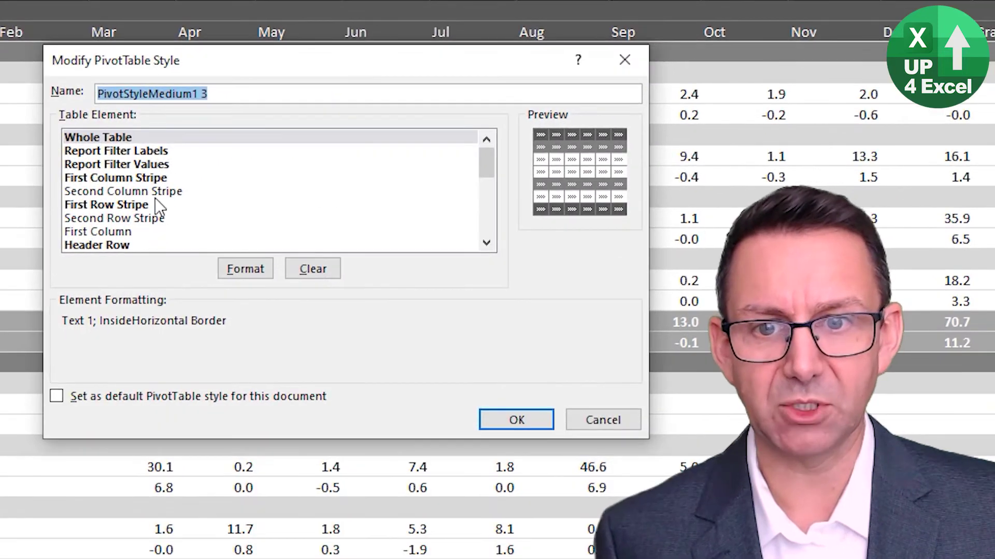
pyautogui.scroll(-1, 171, 207)
pyautogui.scroll(1, 162, 204)
pyautogui.click(160, 151)
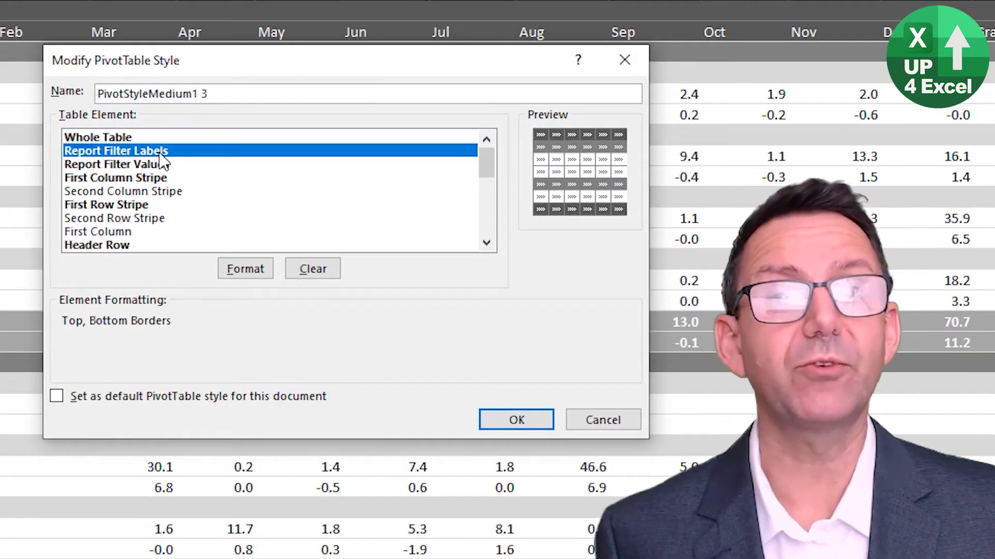
pyautogui.click(236, 271)
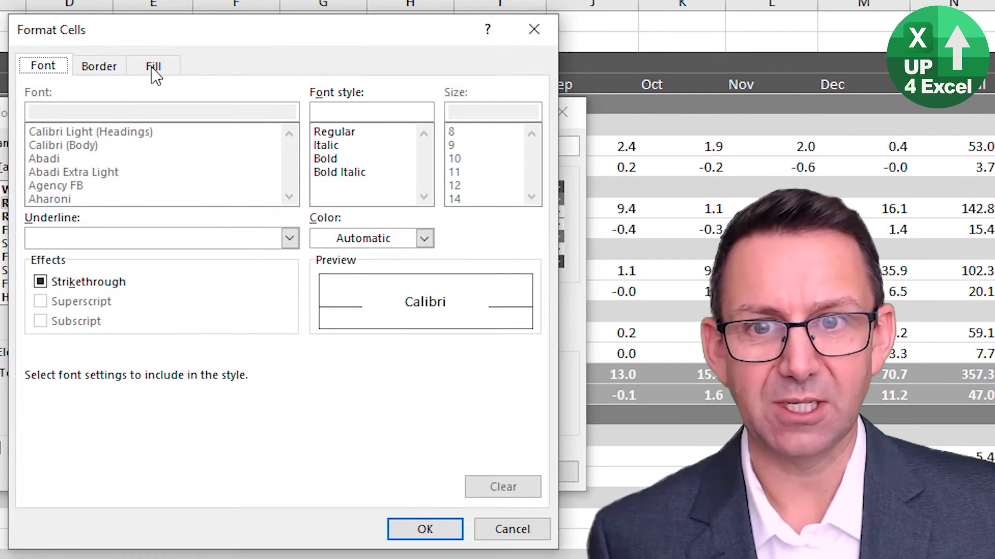
pyautogui.click(420, 240)
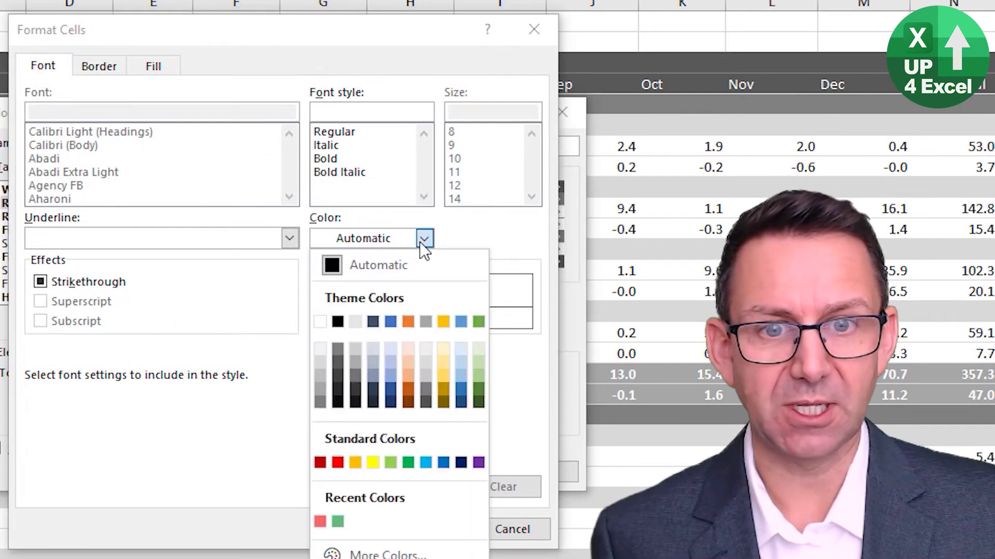
pyautogui.click(320, 322)
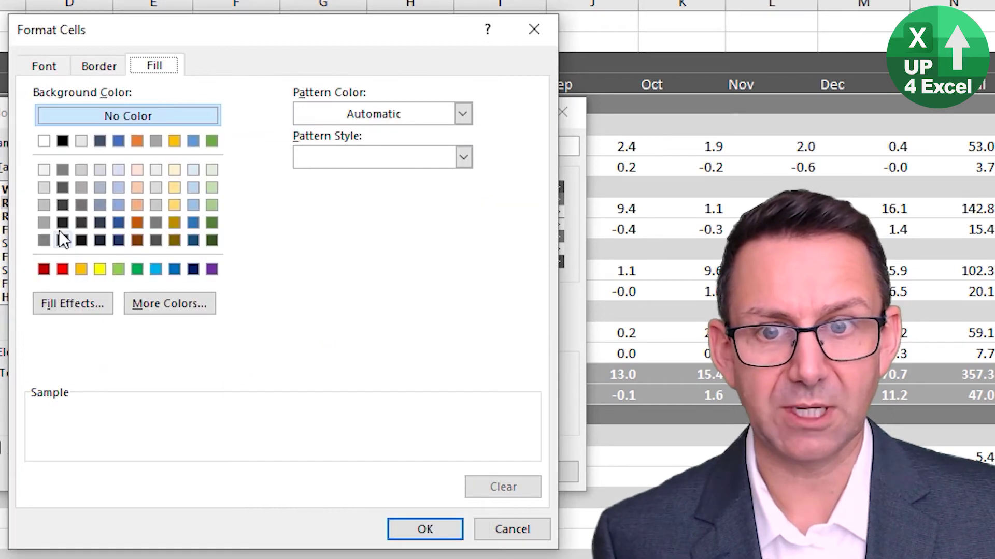
pyautogui.click(63, 187)
pyautogui.click(429, 529)
# Step: Give Report Filter Values a dark grey fill and white font, then save the style
pyautogui.click(150, 164)
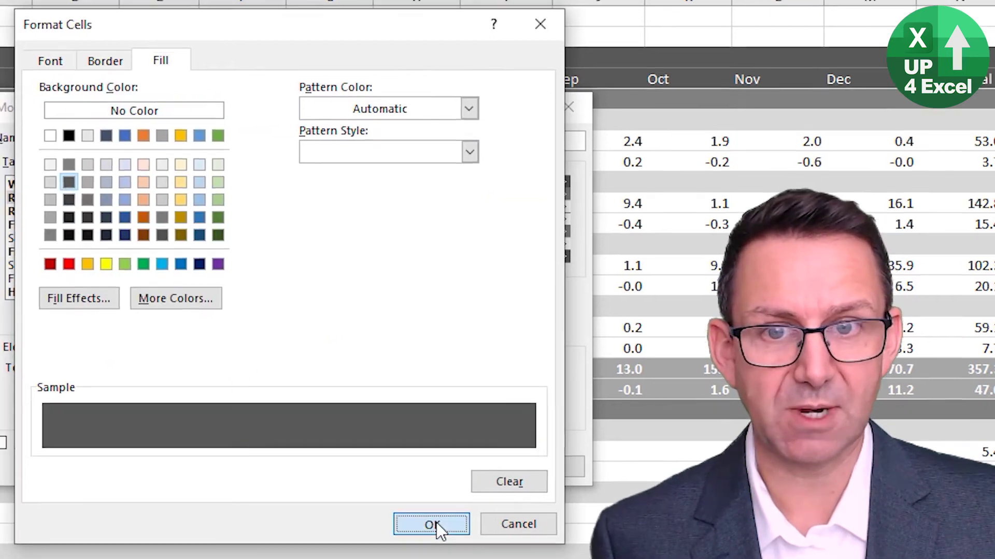
pyautogui.click(243, 268)
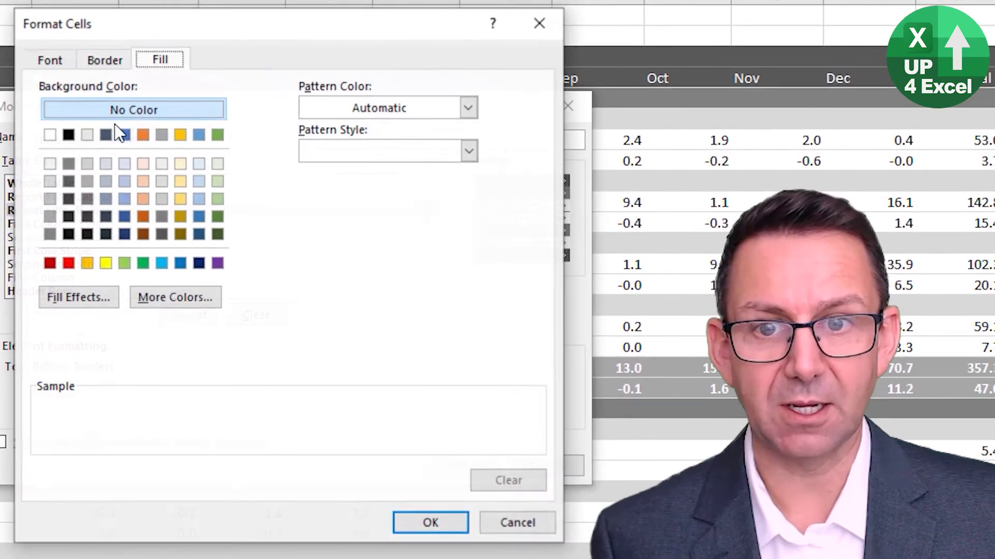
pyautogui.click(70, 181)
pyautogui.click(50, 61)
pyautogui.click(429, 232)
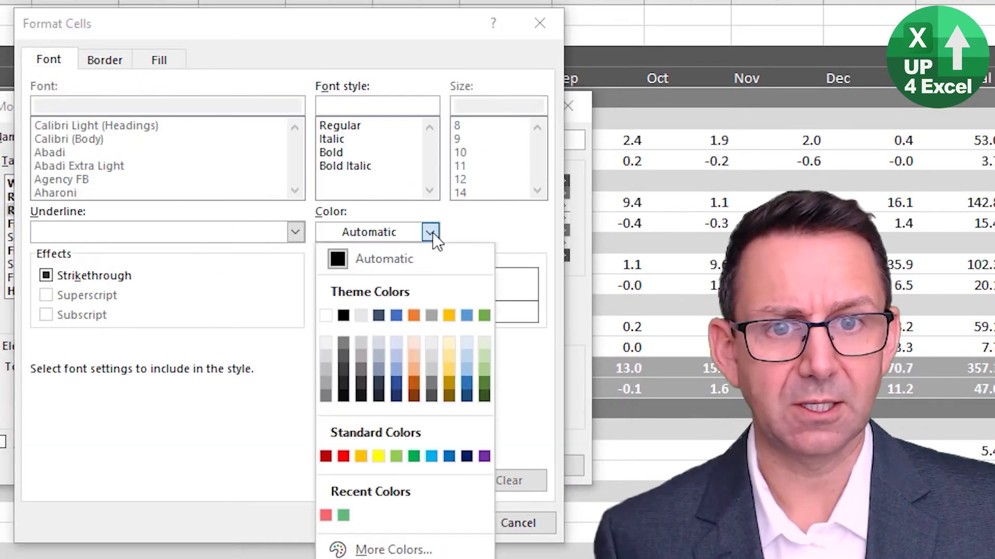
pyautogui.click(338, 313)
pyautogui.click(425, 524)
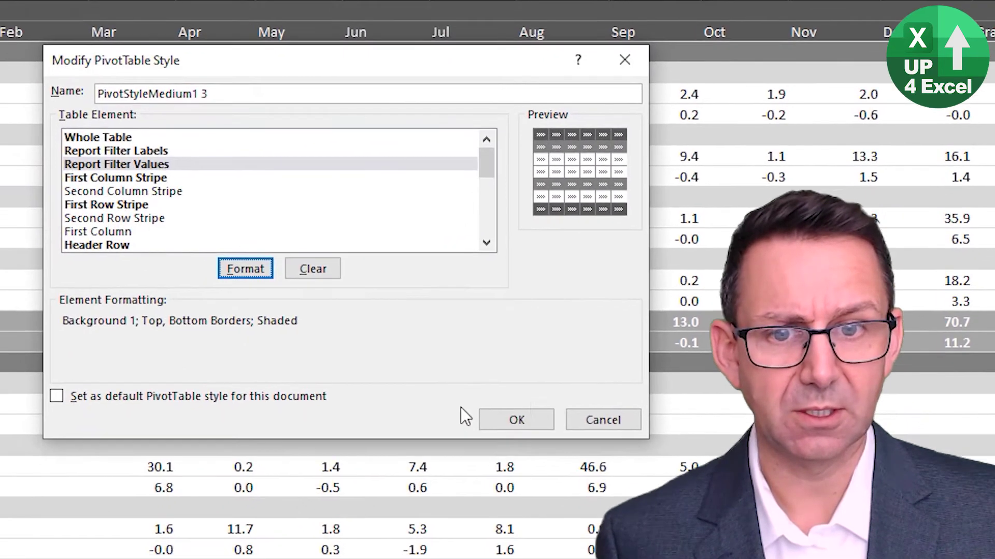
pyautogui.click(461, 468)
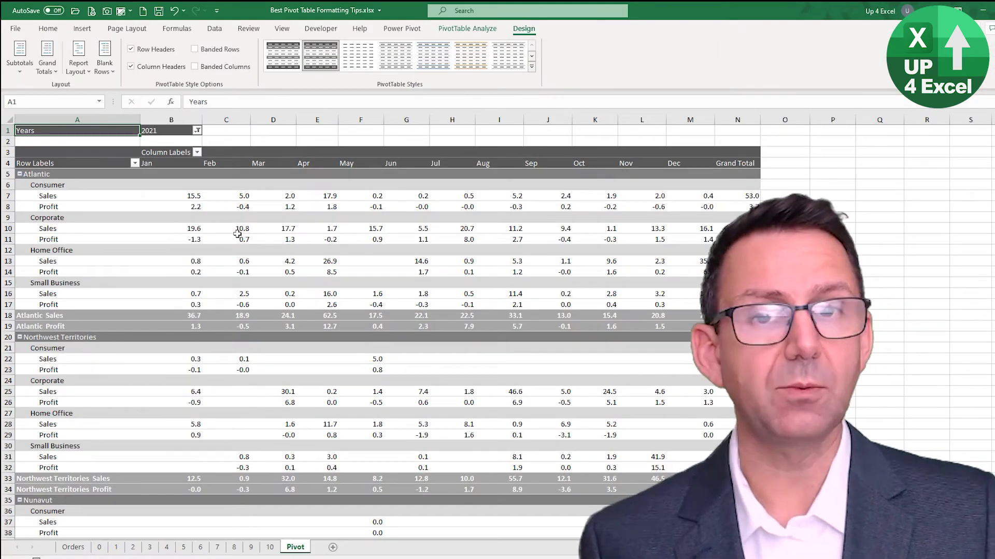
# Step: Set the custom PivotStyleMedium1 3 style as the default PivotTable style
pyautogui.rightClick(324, 53)
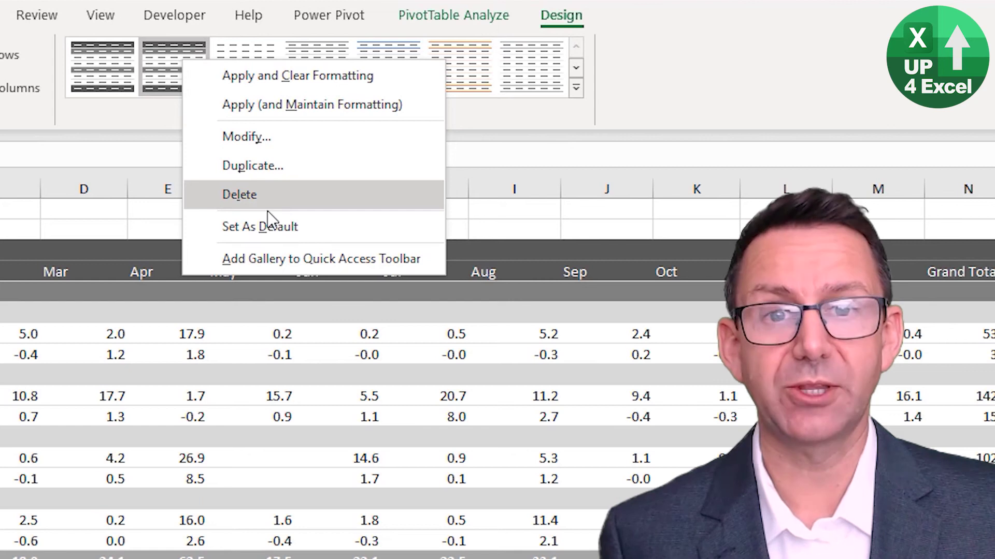
pyautogui.click(263, 226)
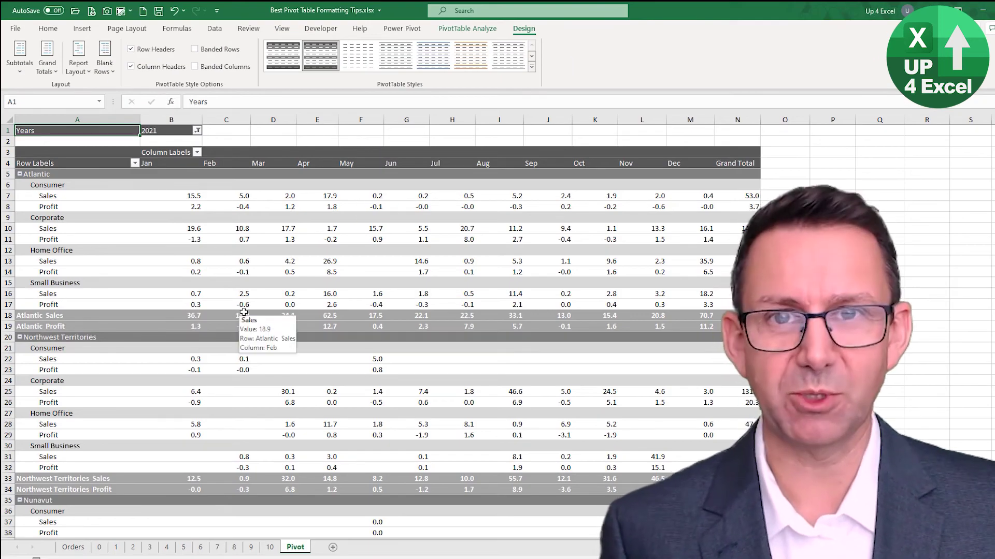
pyautogui.moveTo(424, 396)
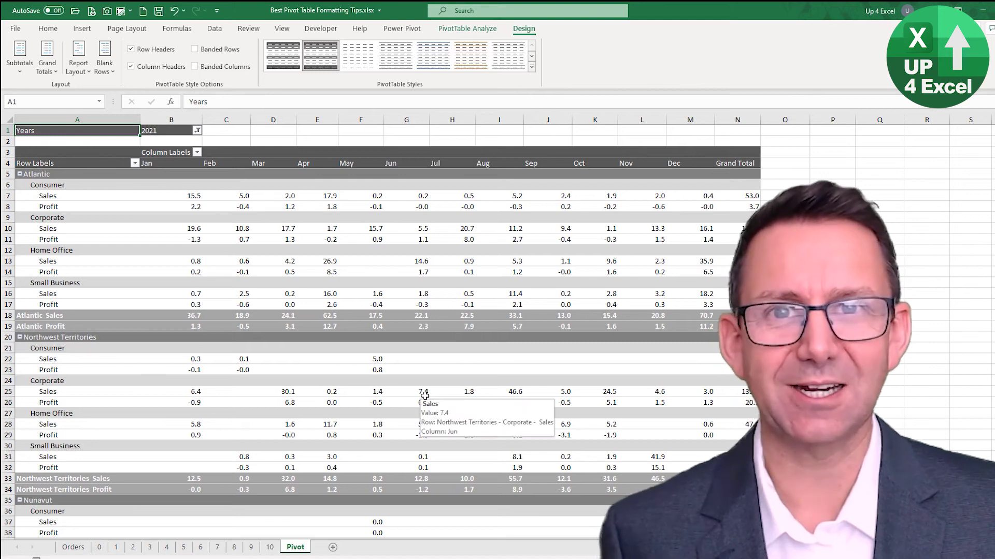